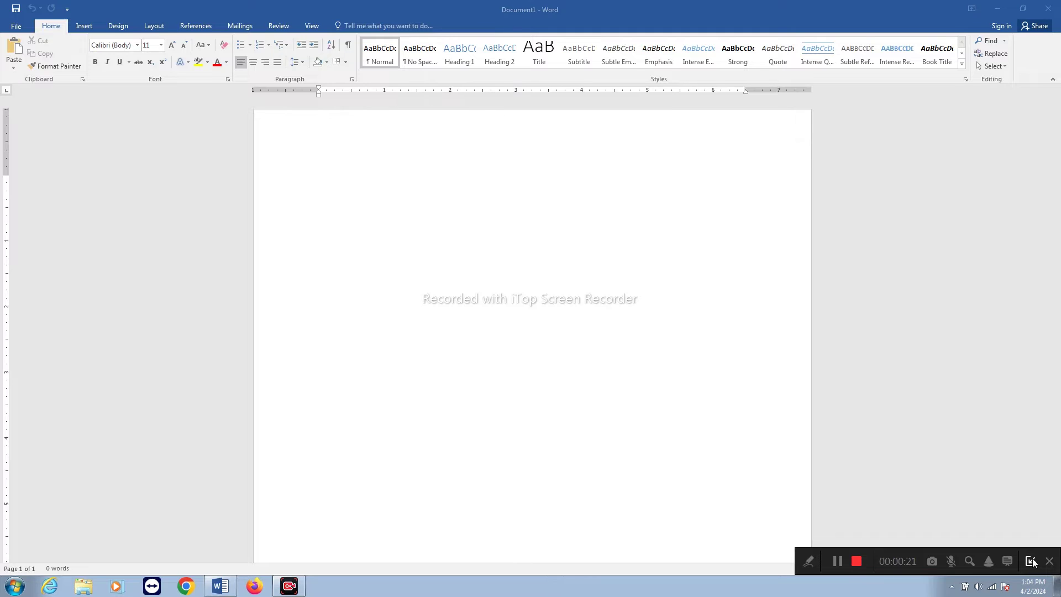
# Insert an empty 4-column by 3-row table from the Insert tab's table grid.
pyautogui.click(1031, 561)
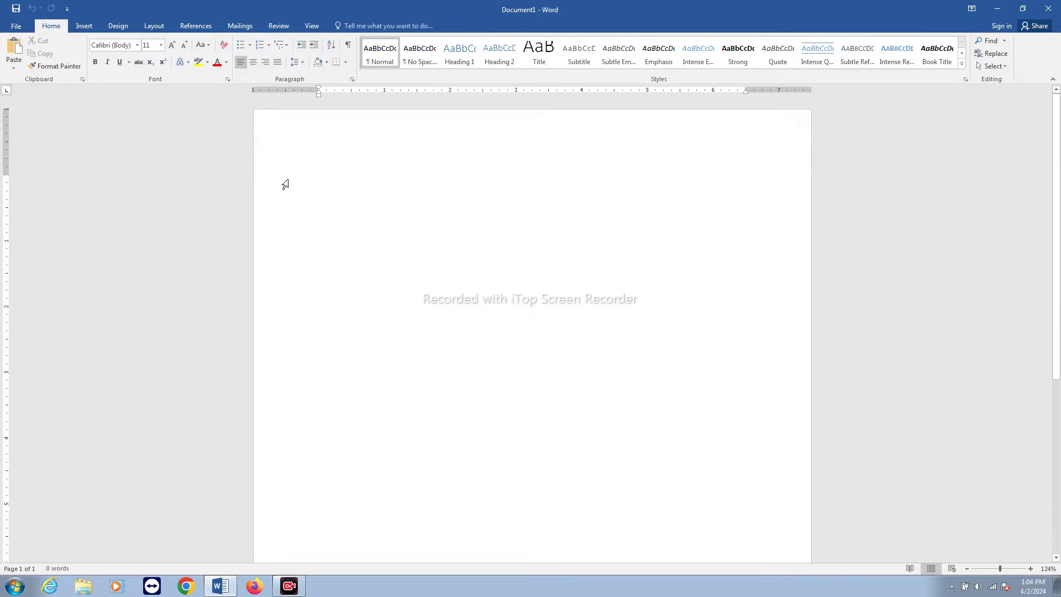
pyautogui.click(84, 28)
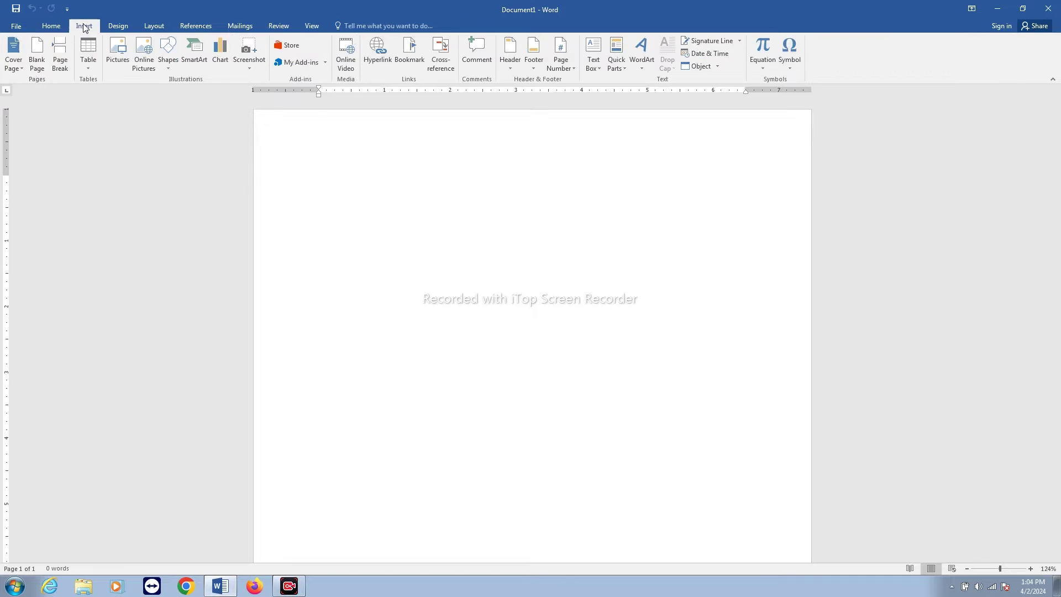
pyautogui.click(88, 51)
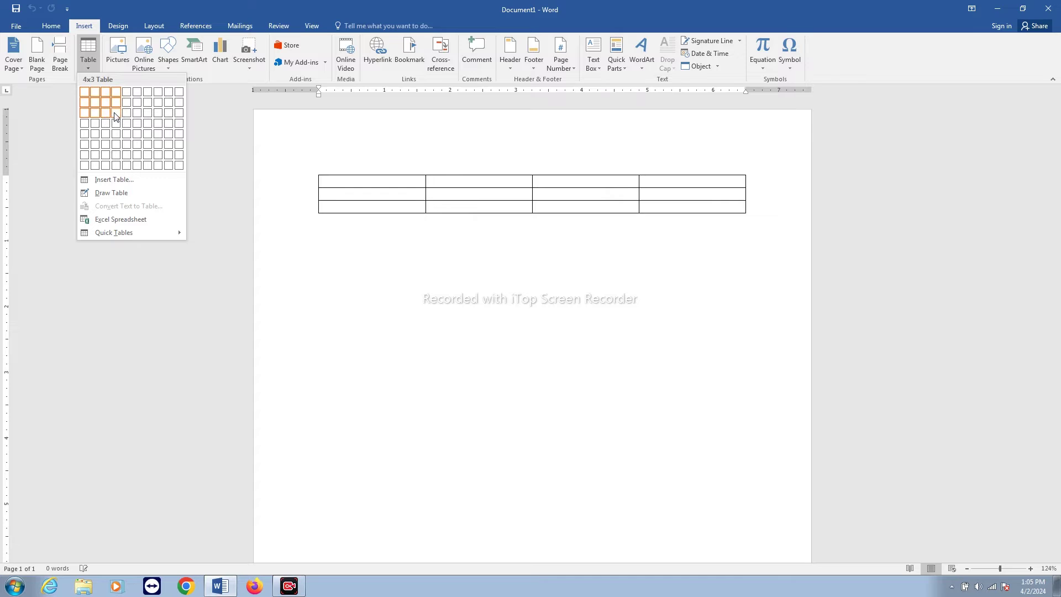
pyautogui.click(114, 113)
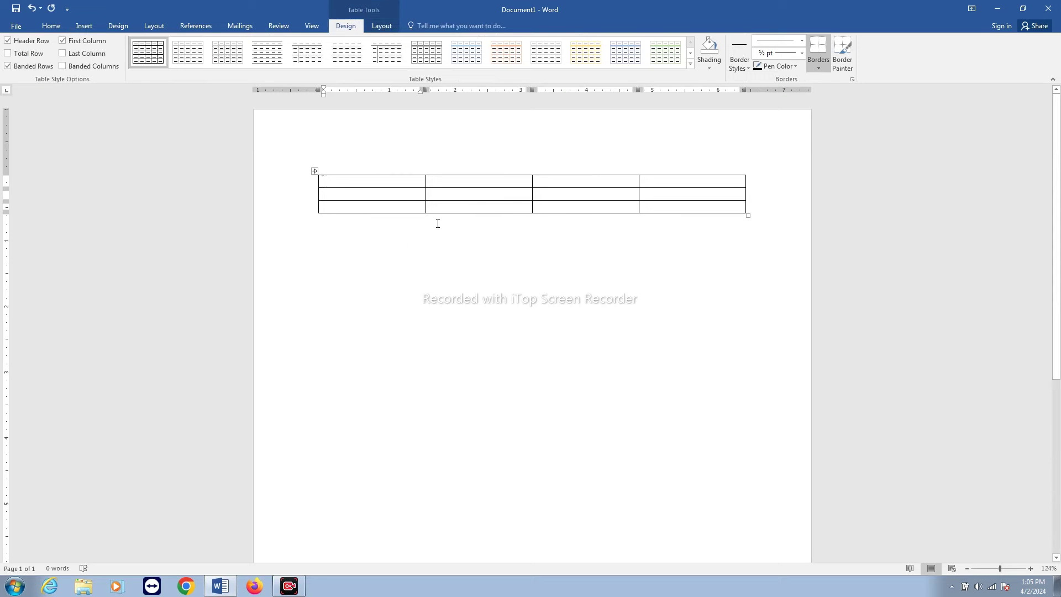
# Add a second empty 5-column, 3-row table below the first through the Insert Table dialog.
pyautogui.click(328, 261)
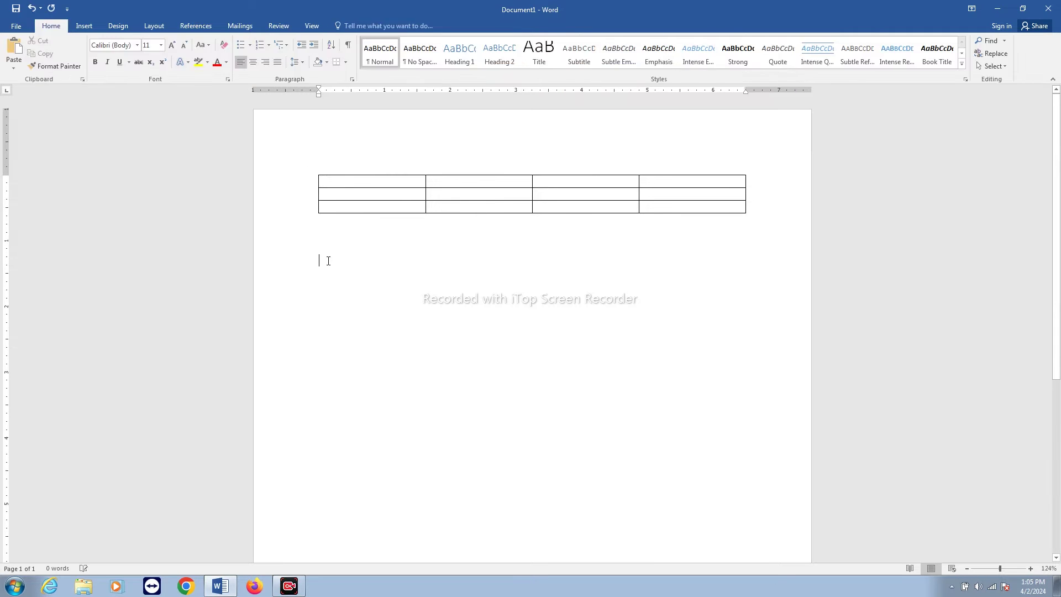
pyautogui.click(84, 28)
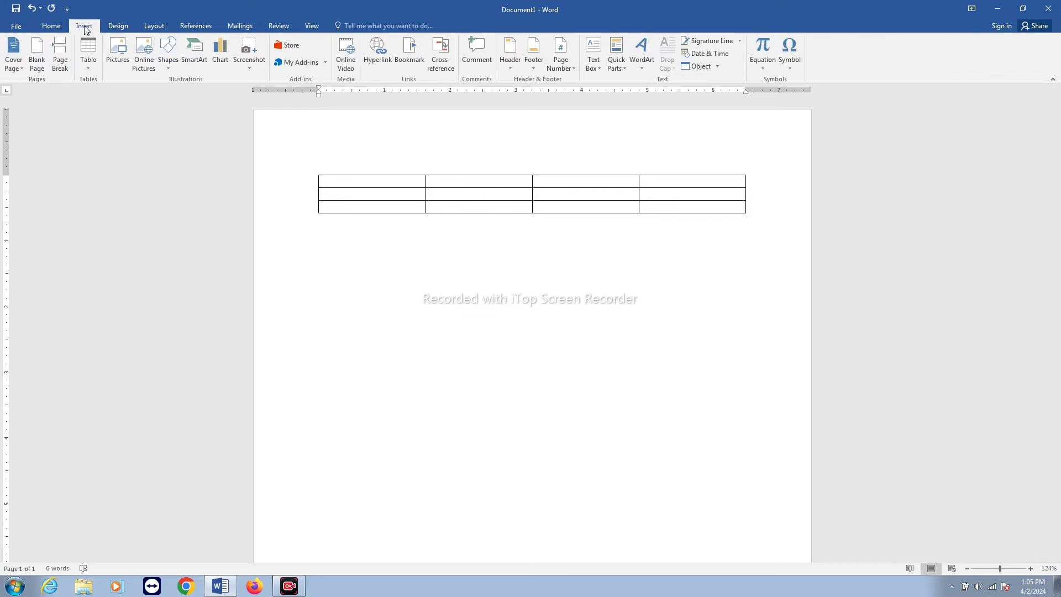
pyautogui.click(88, 51)
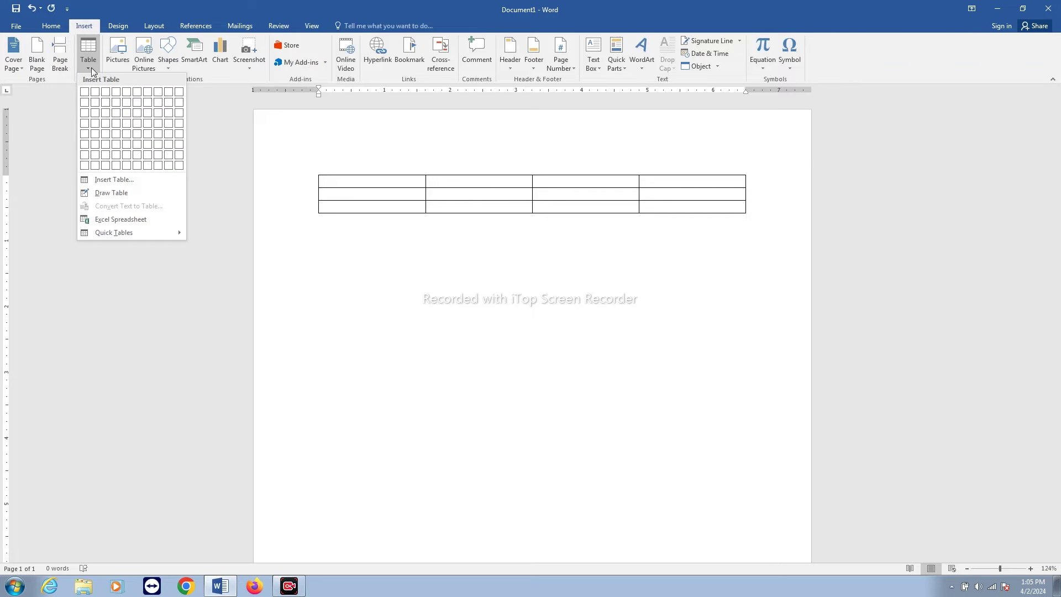
pyautogui.click(121, 180)
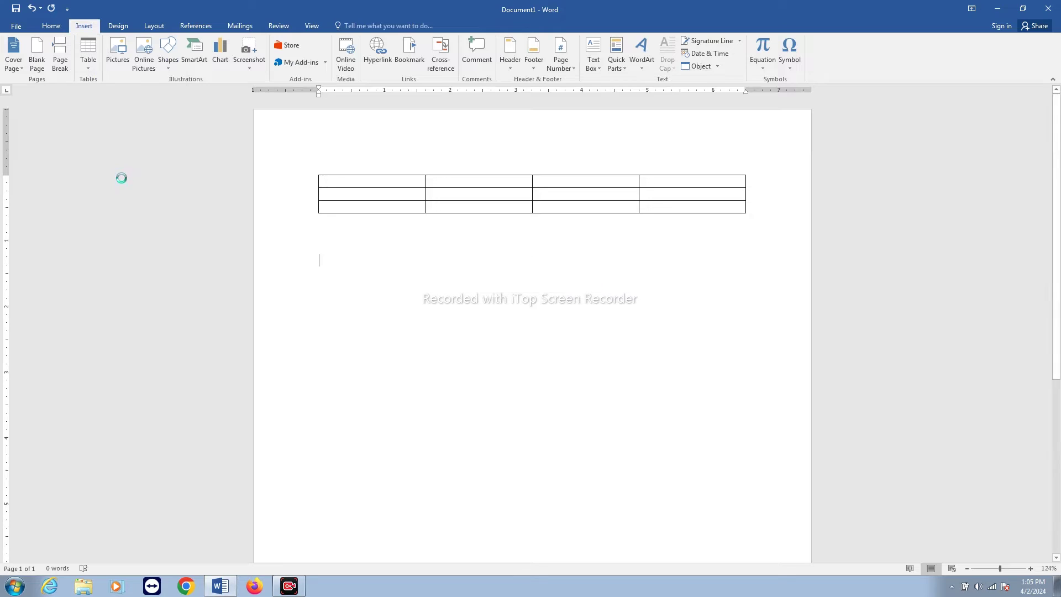
pyautogui.click(585, 252)
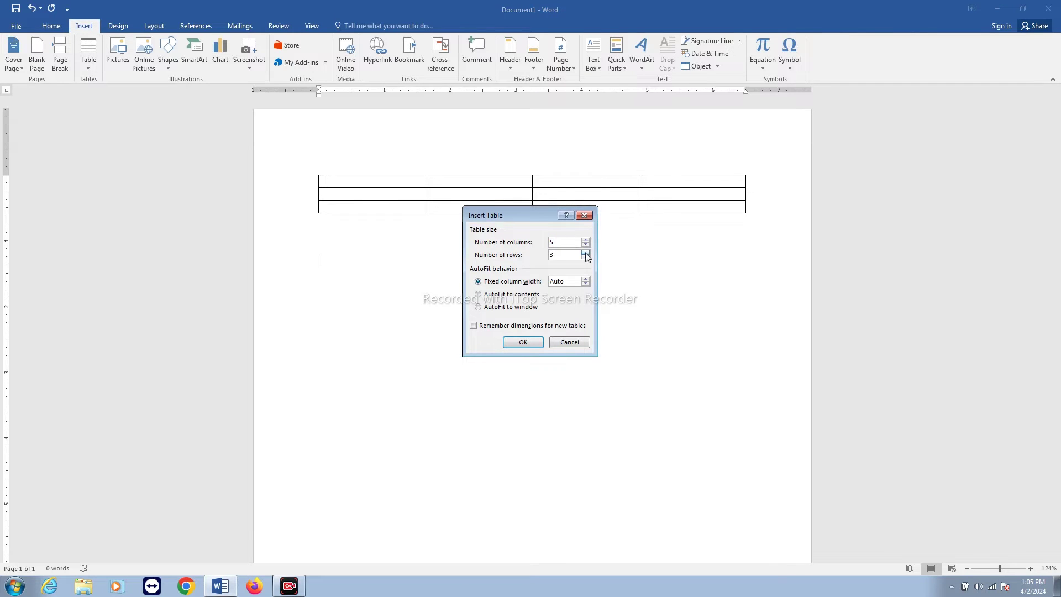
pyautogui.click(523, 343)
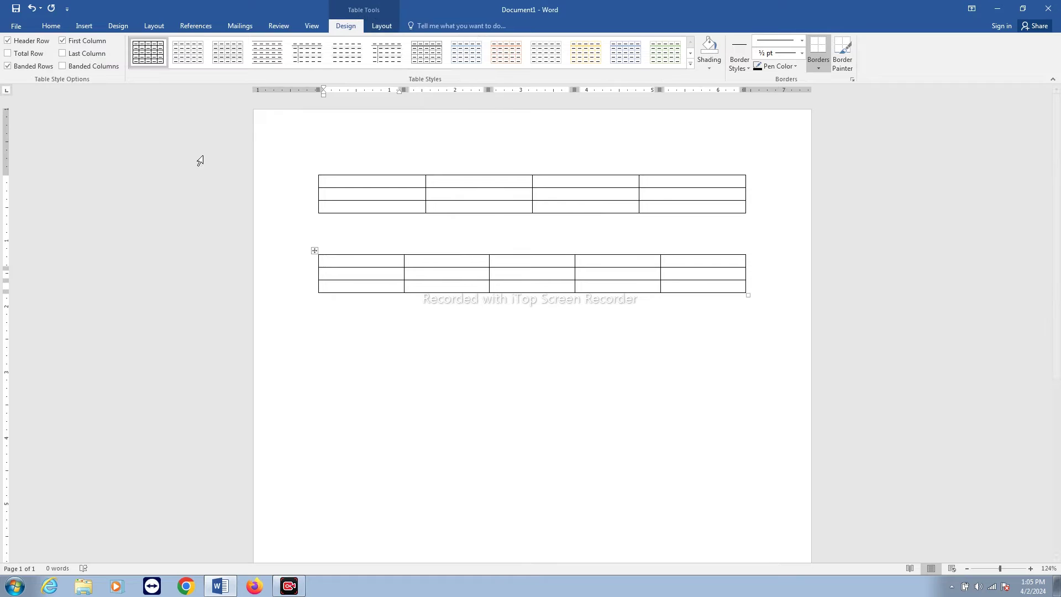
pyautogui.click(313, 181)
# Type the header row Name, Age, Sex, Loc into the first table.
pyautogui.click(51, 26)
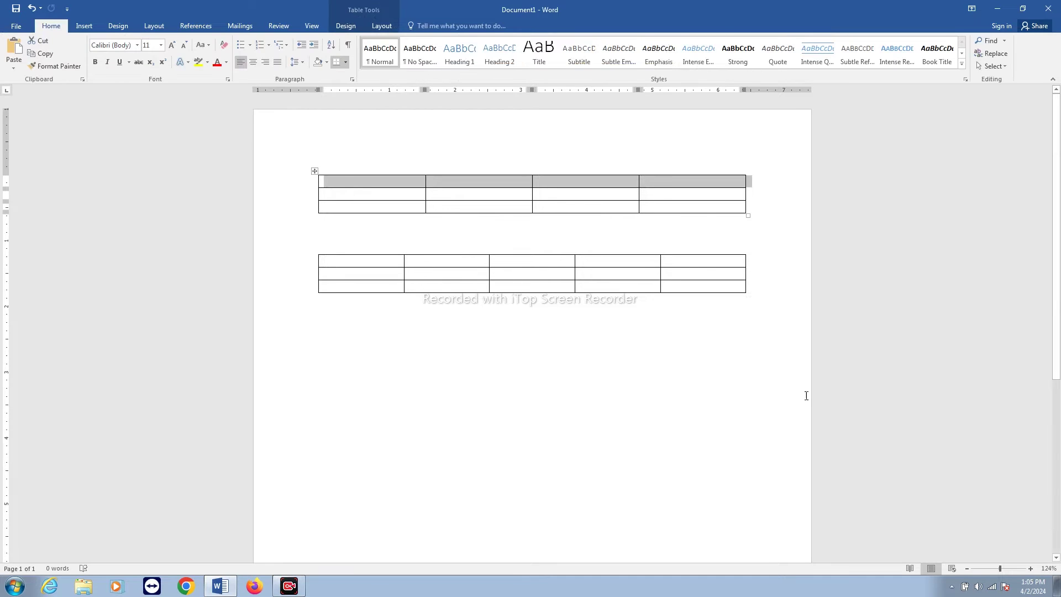
pyautogui.click(343, 197)
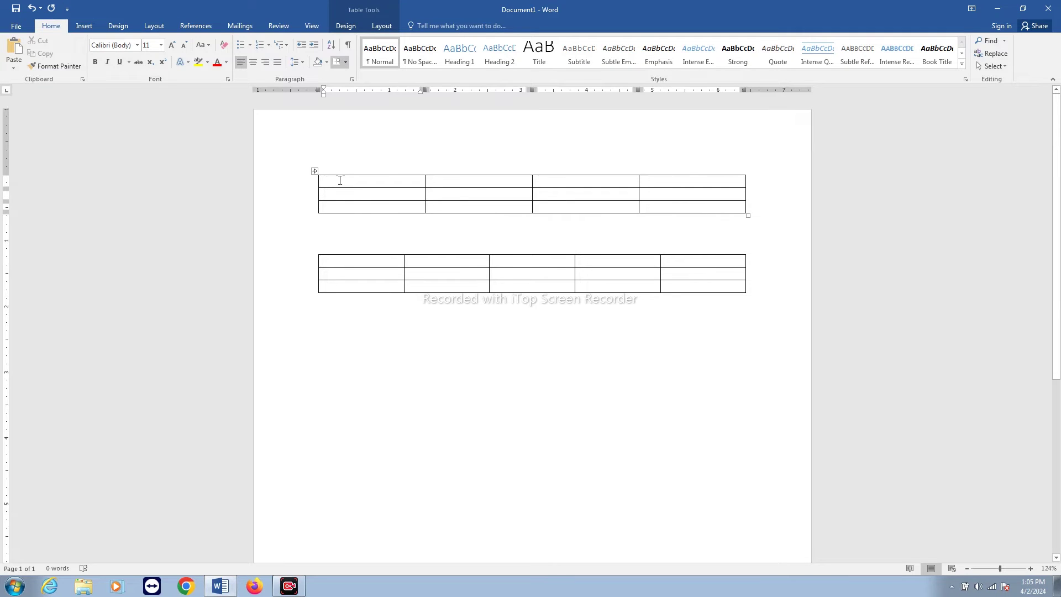
pyautogui.click(339, 181)
pyautogui.write('N ae')
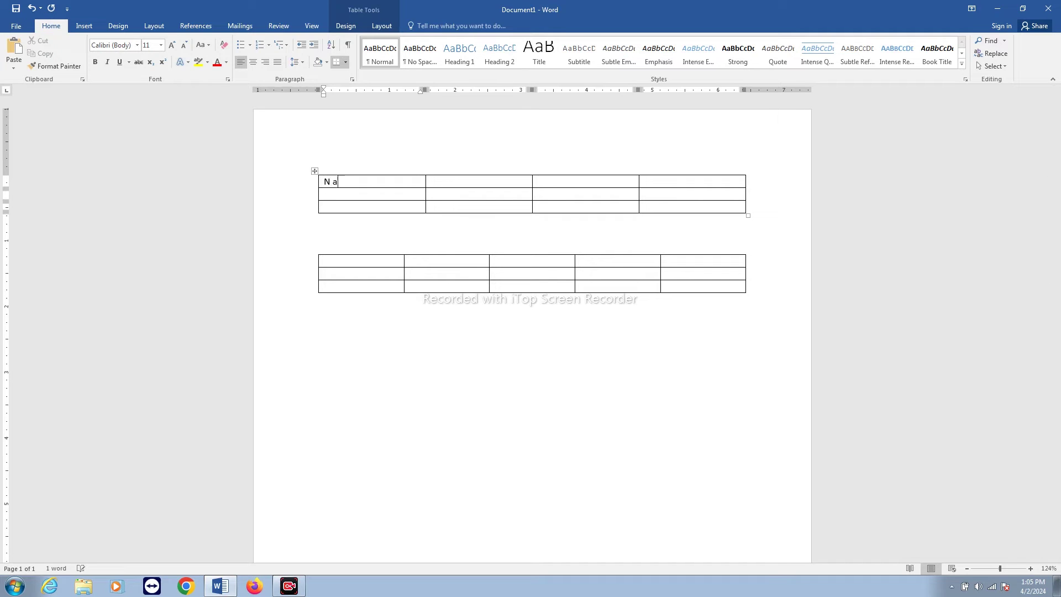
pyautogui.press('BackSpace')
pyautogui.press('BackSpace')
pyautogui.press('BackSpace')
pyautogui.write('ame')
pyautogui.press('Tab')
pyautogui.write('Age')
pyautogui.press('Tab')
pyautogui.write('sex')
pyautogui.press('Tab')
pyautogui.write('Loc')
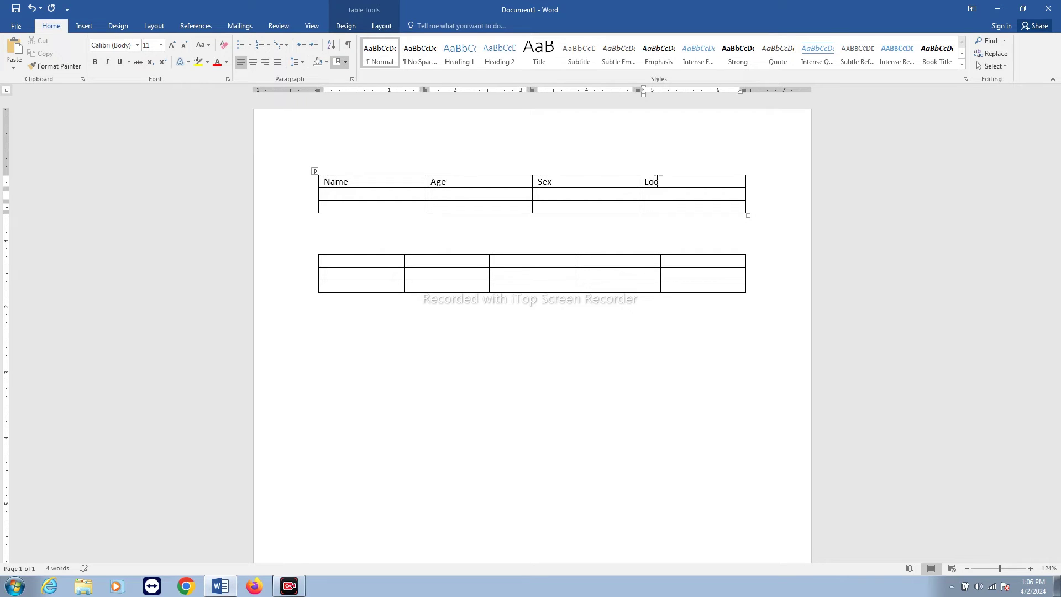
# Fill the second row with a person's name, 25, M and India.
pyautogui.click(405, 195)
pyautogui.write('Ram')
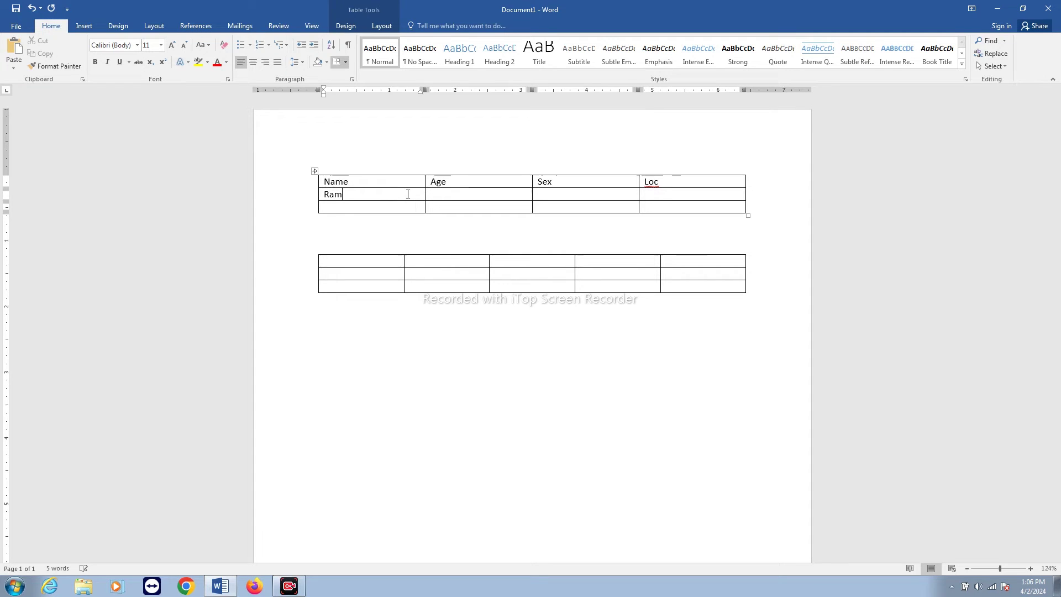
pyautogui.press('Tab')
pyautogui.write('25')
pyautogui.press('Tab')
pyautogui.write('M')
pyautogui.press('Tab')
pyautogui.write('India')
# Fill the third row with a person's name, 30, M and UK.
pyautogui.click(356, 209)
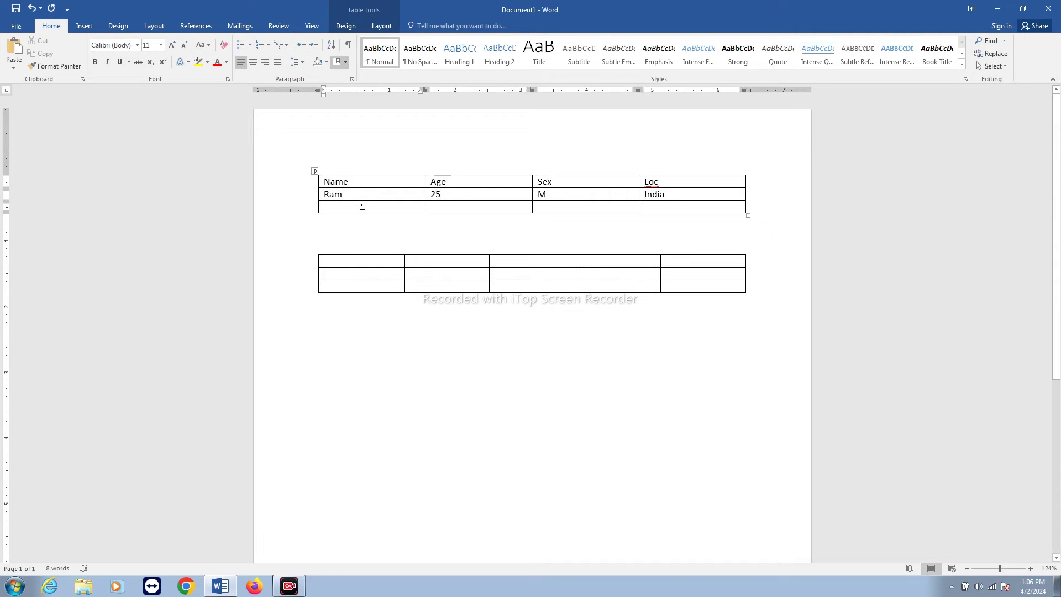
pyautogui.write('Jax')
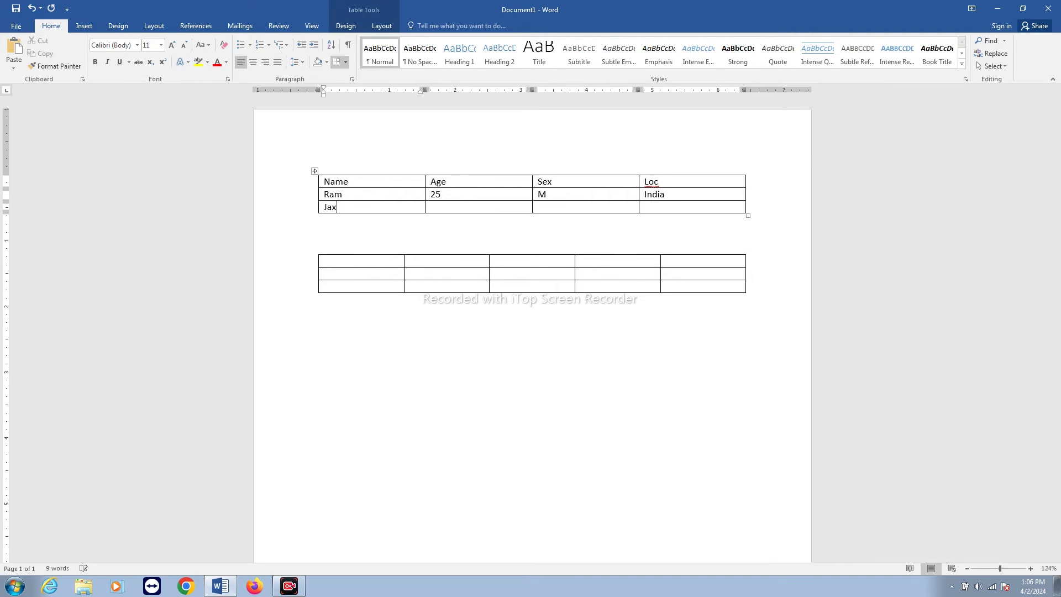
pyautogui.write('k')
pyautogui.press('Tab')
pyautogui.write('30')
pyautogui.press('Tab')
pyautogui.write('M')
pyautogui.press('Tab')
pyautogui.write('UK')
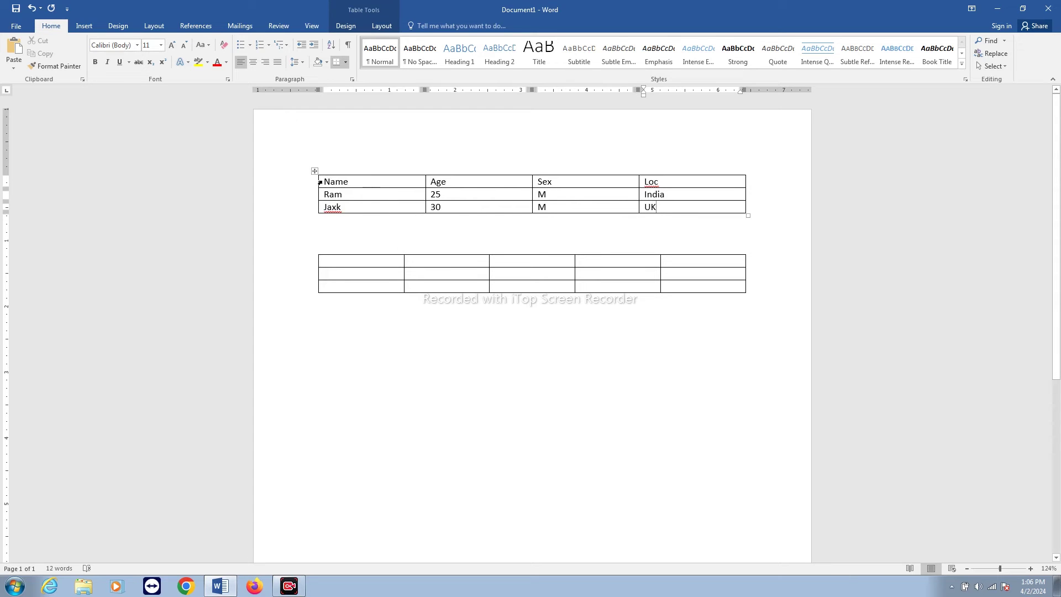
# Format the Name, Age, Sex, Loc header labels as bold, centred, red text.
pyautogui.moveTo(326, 182); pyautogui.dragTo(657, 187)
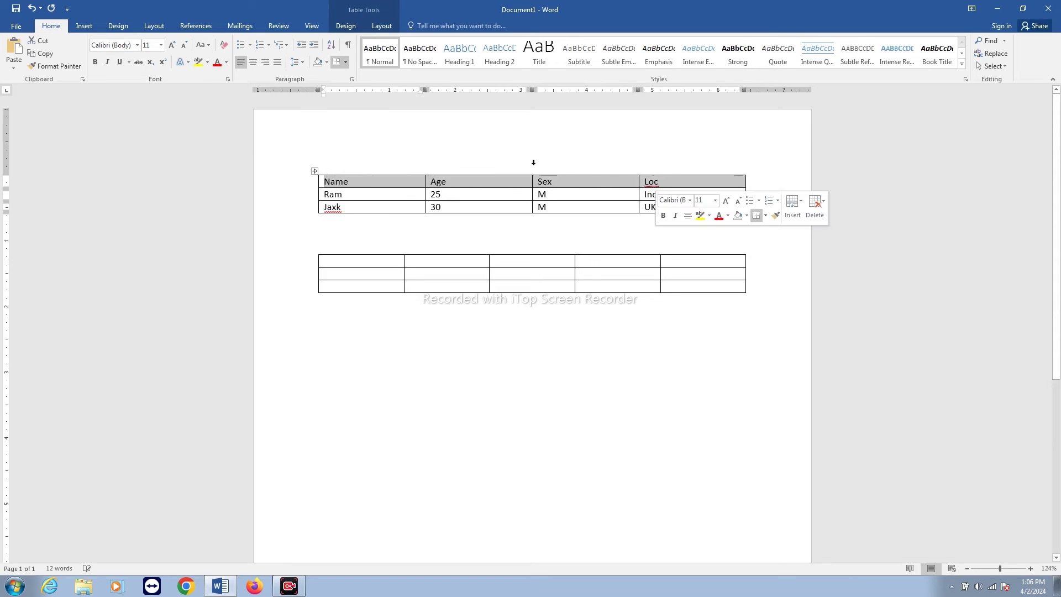
pyautogui.click(367, 181)
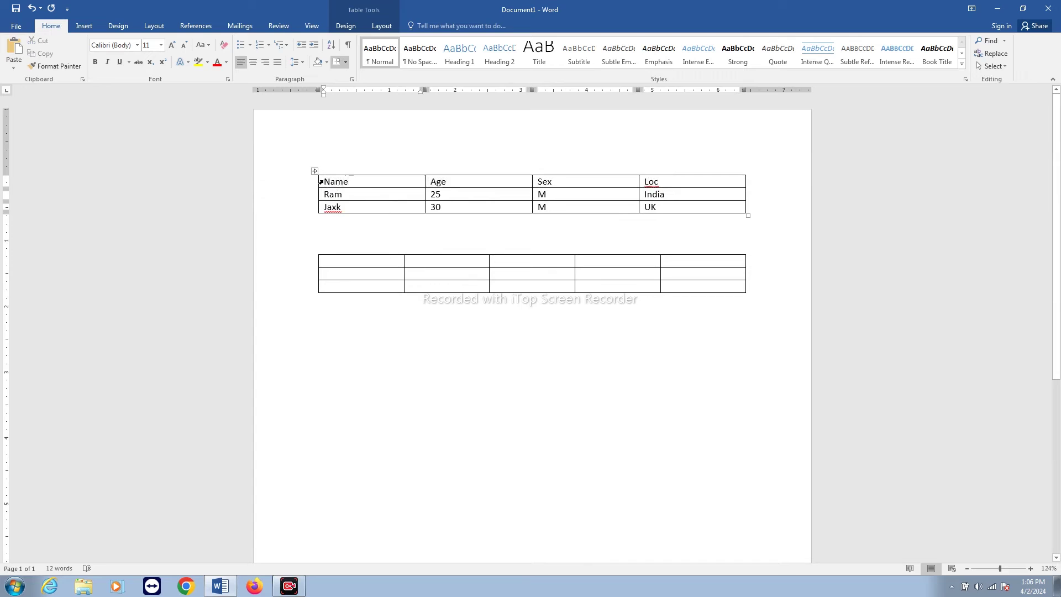
pyautogui.moveTo(326, 181); pyautogui.dragTo(652, 183)
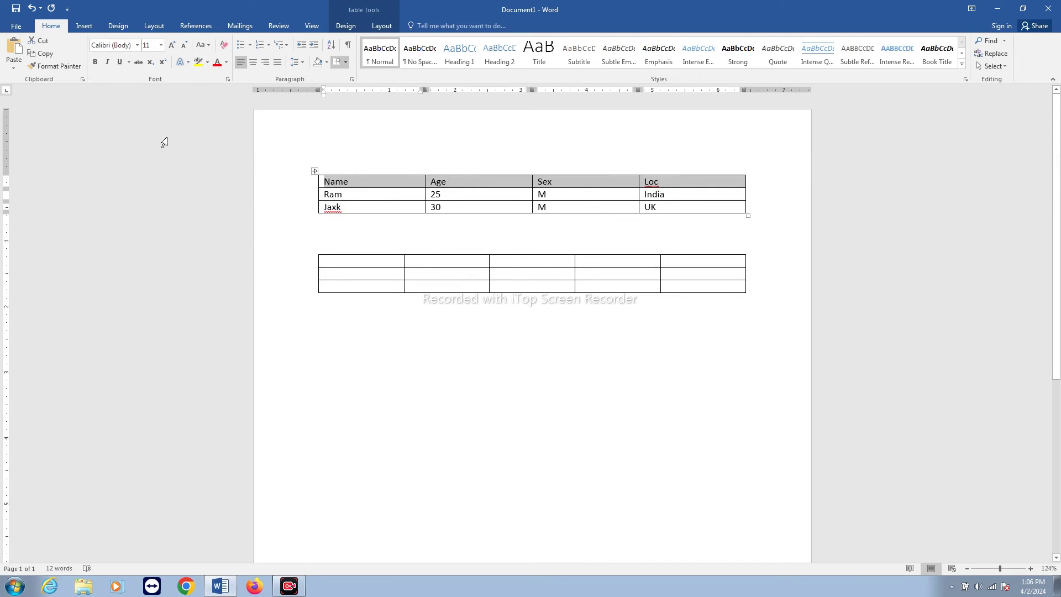
pyautogui.click(95, 63)
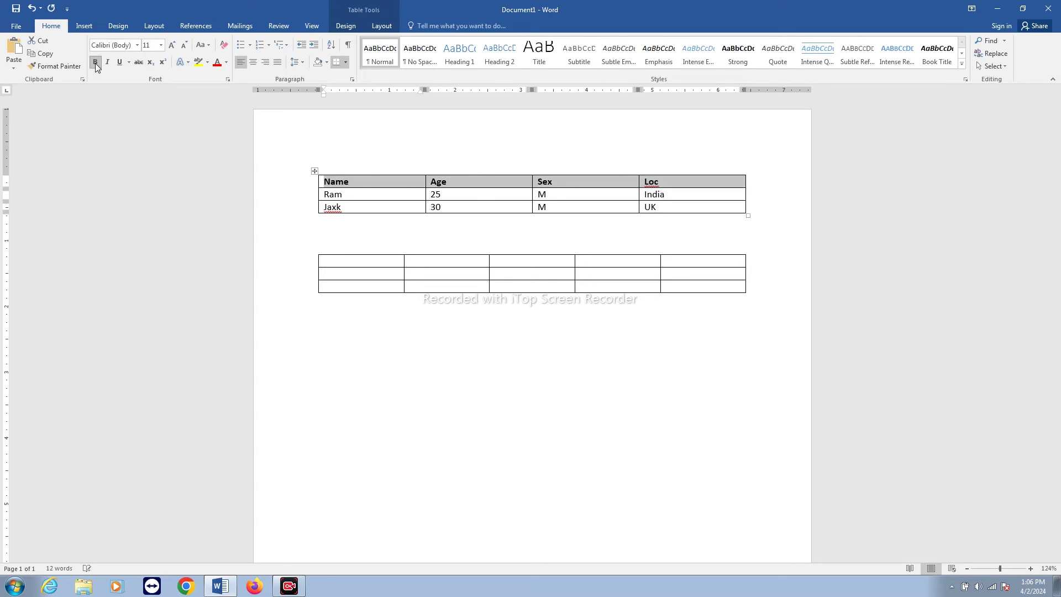
pyautogui.click(254, 62)
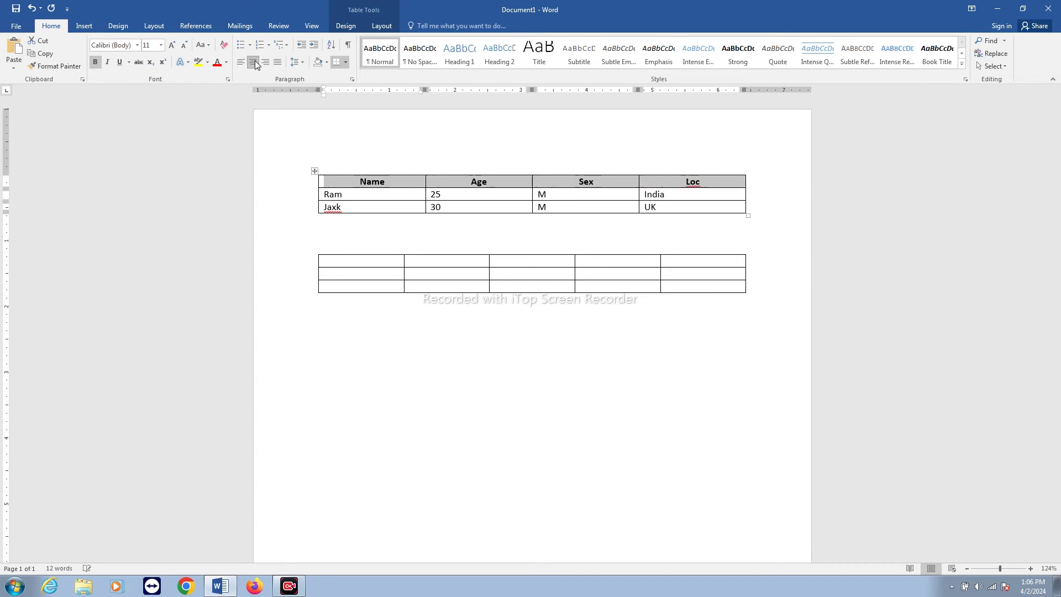
pyautogui.click(217, 63)
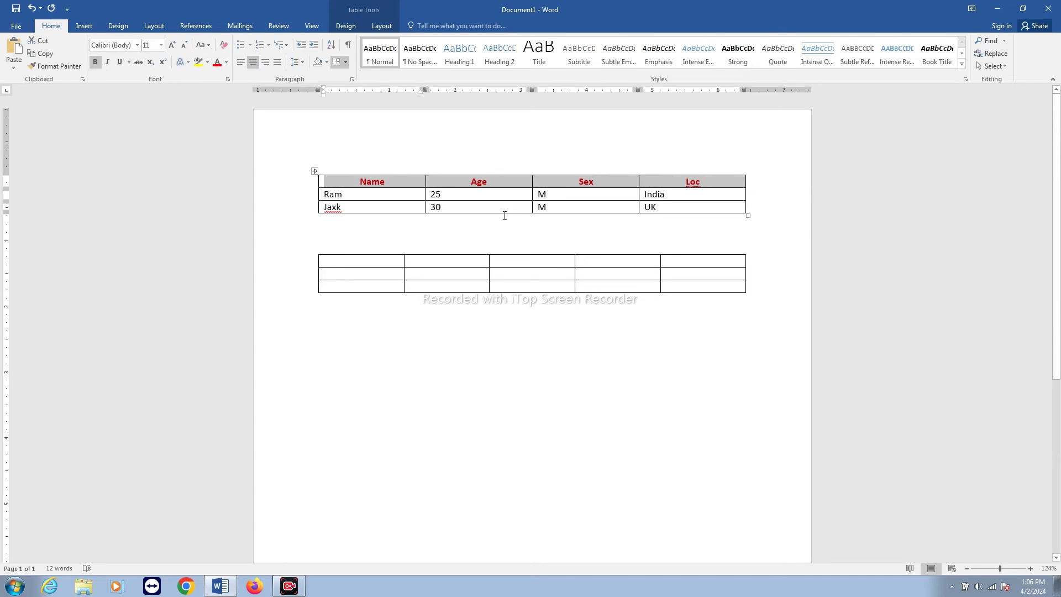
pyautogui.click(487, 218)
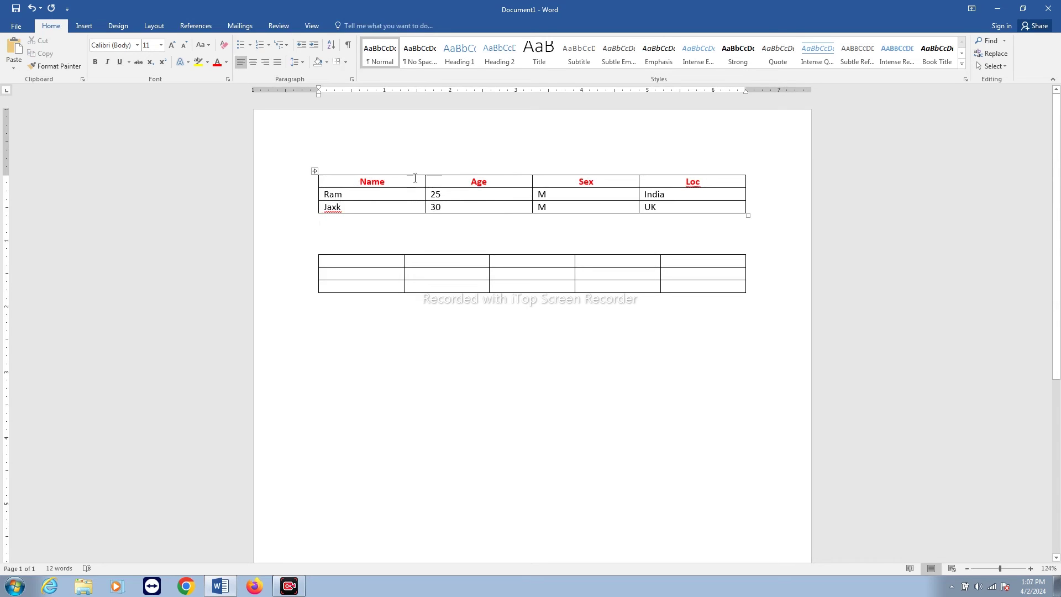
# AutoFit the Name/Age/Sex/Loc table so every column fits its contents.
pyautogui.moveTo(343, 183)
pyautogui.mouseDown()
pyautogui.moveTo(657, 205)
pyautogui.moveTo(613, 201)
pyautogui.mouseUp()
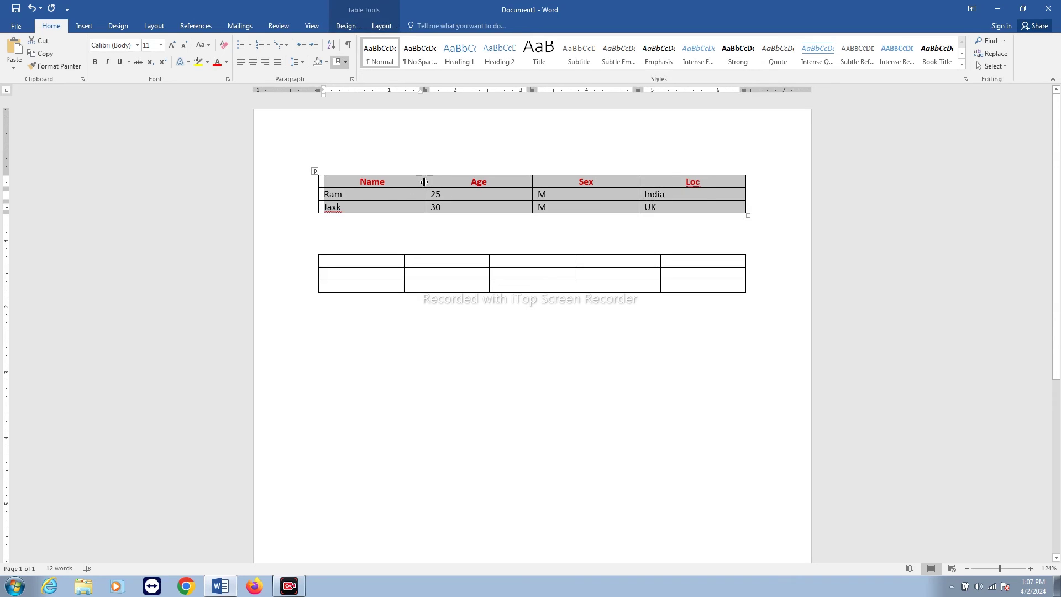
pyautogui.doubleClick(424, 182)
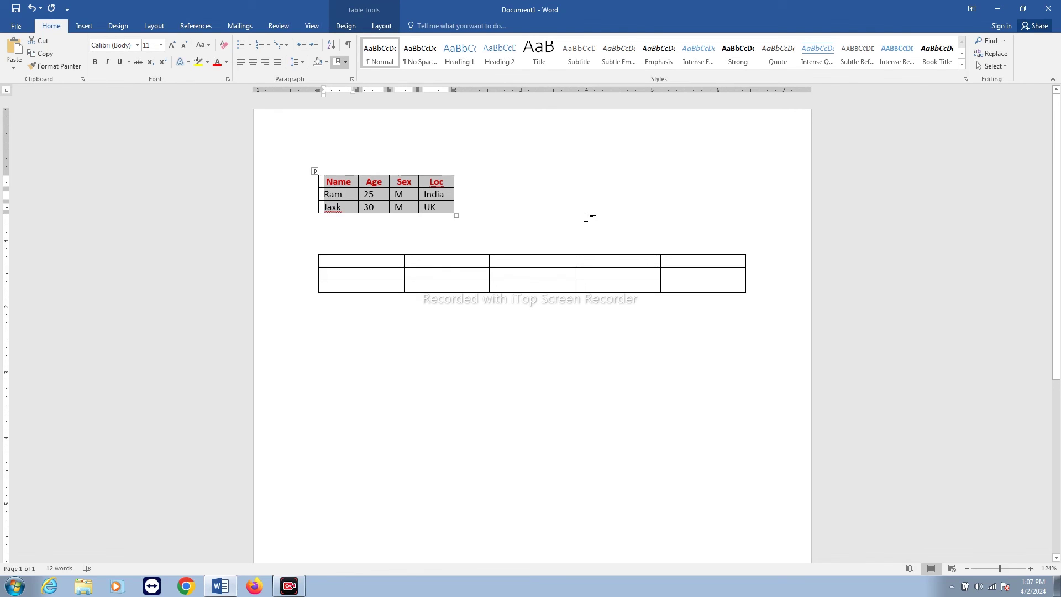
pyautogui.click(486, 221)
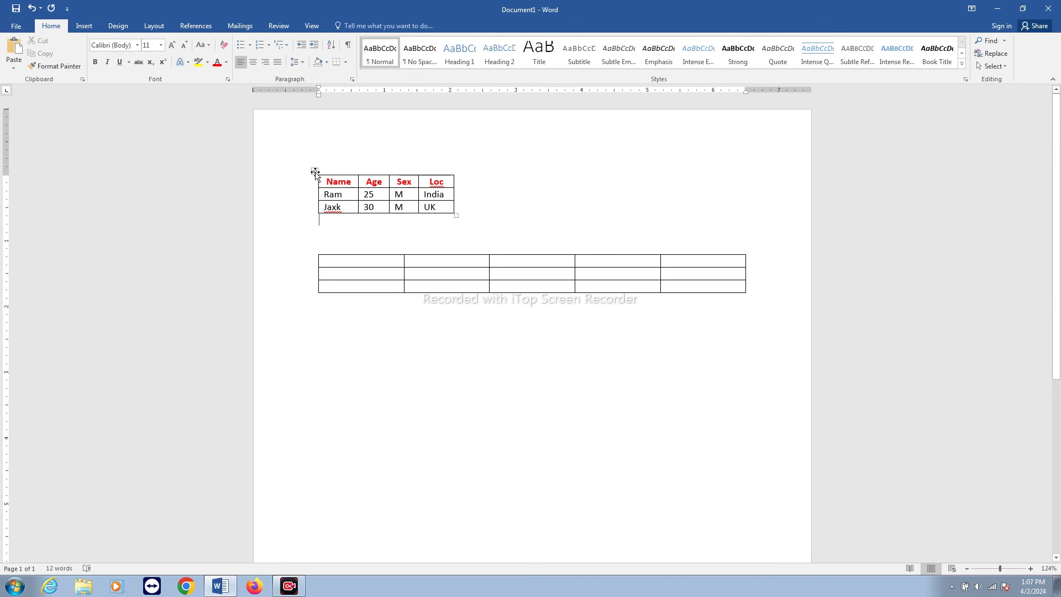
# Centre the compact Name/Age/Sex/Loc table horizontally on the page.
pyautogui.click(315, 173)
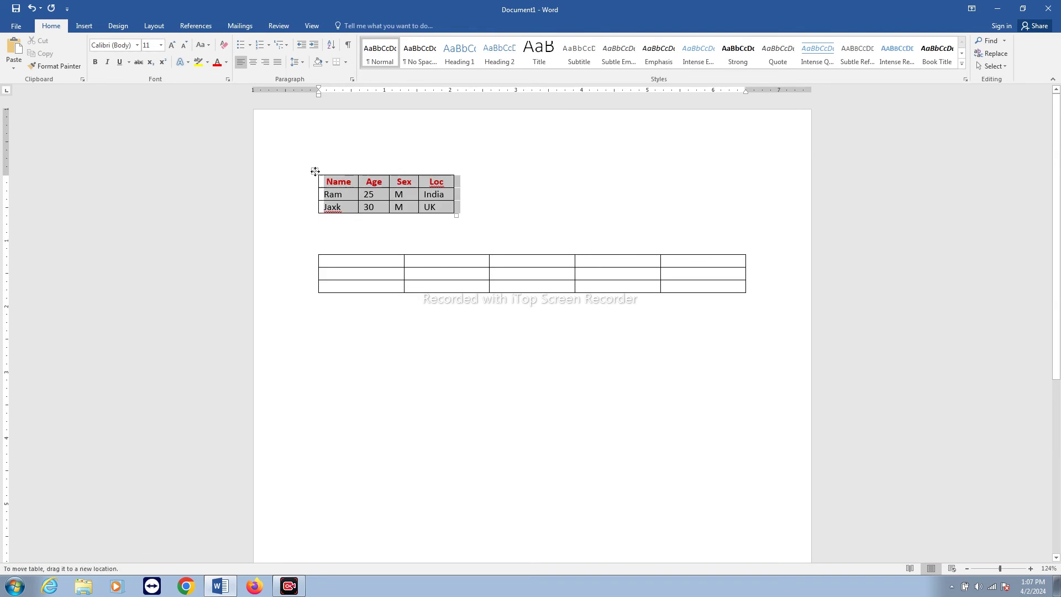
pyautogui.click(252, 64)
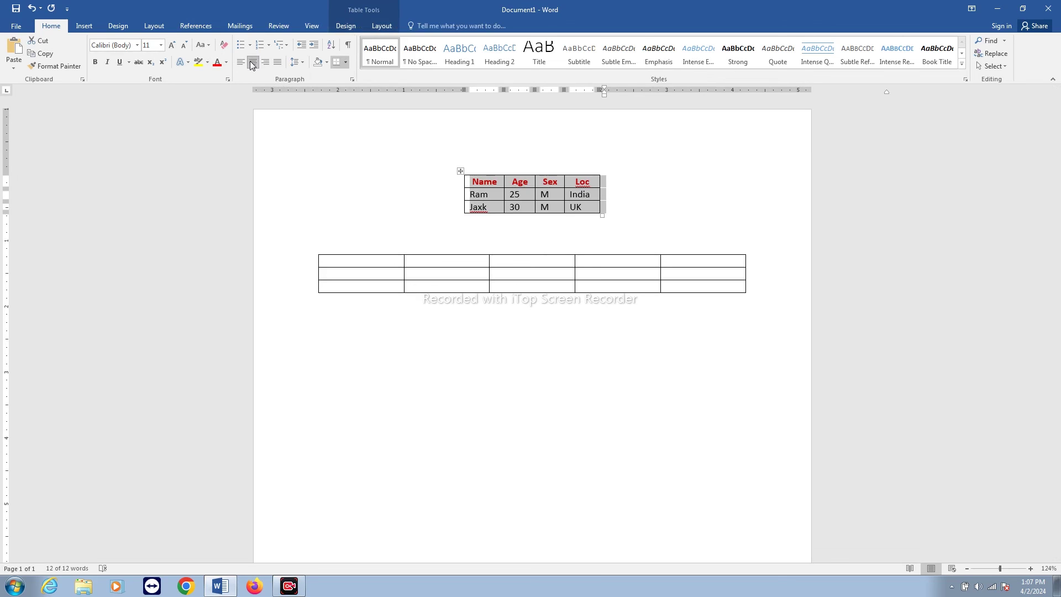